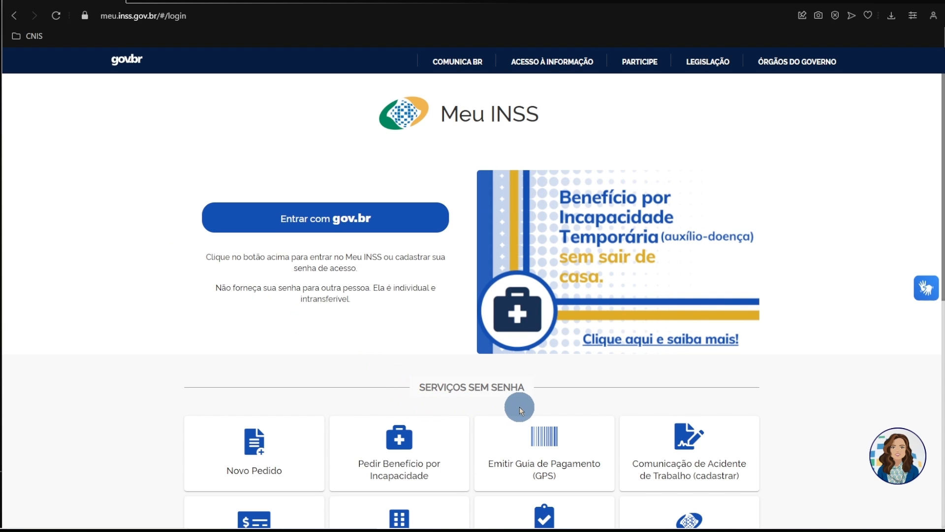
Open the service for issuing the social security payment slip (Emitir Guia de Pagamento - GPS) and accept the redirection to the external site.
scroll(519, 407, down, 5)
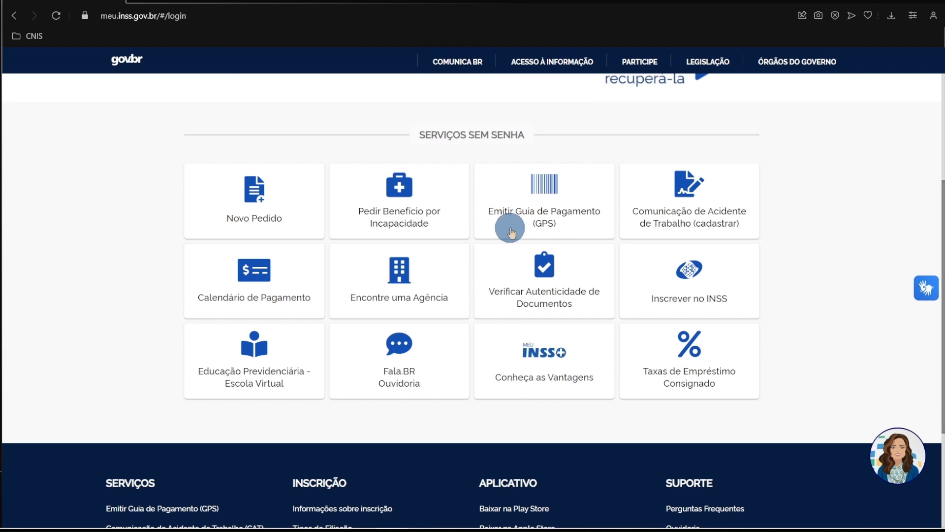
click(569, 214)
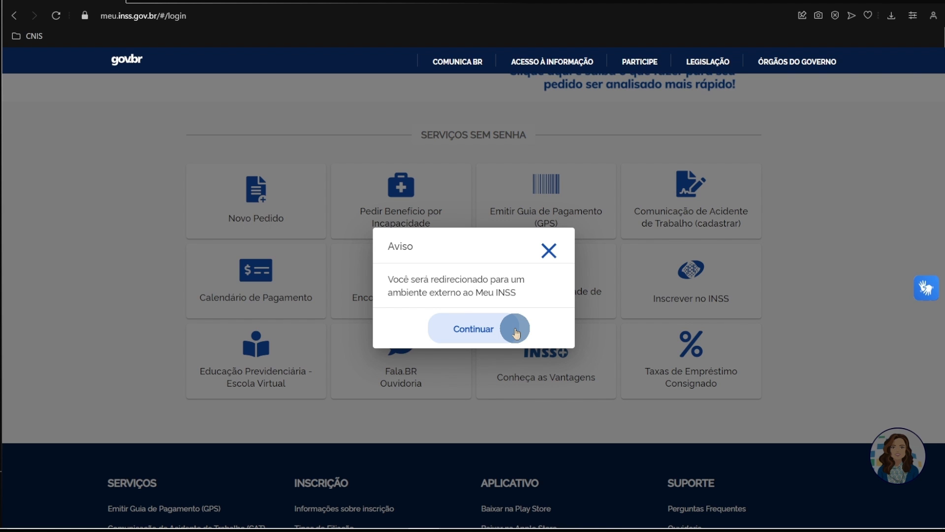
click(477, 330)
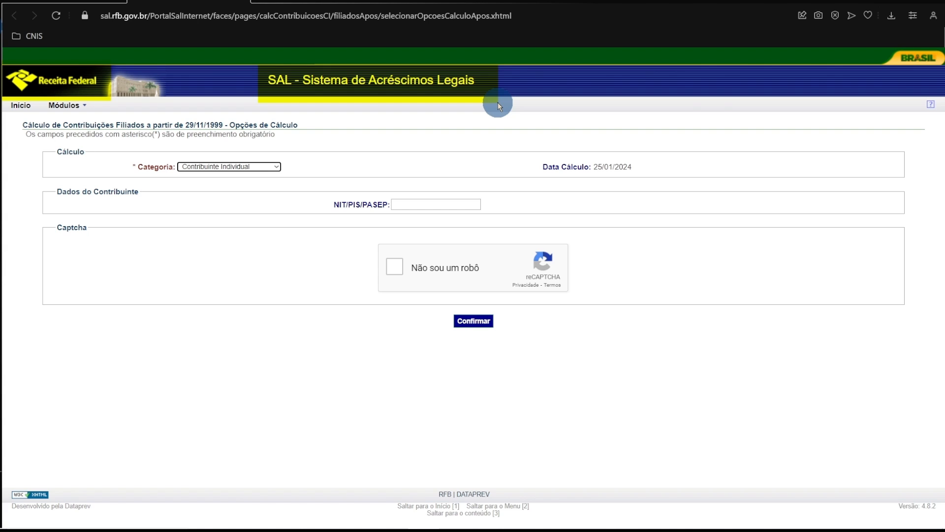
Return to the SAL start page and open the module for contributors affiliated from 29/11/1999 onward.
key(Escape)
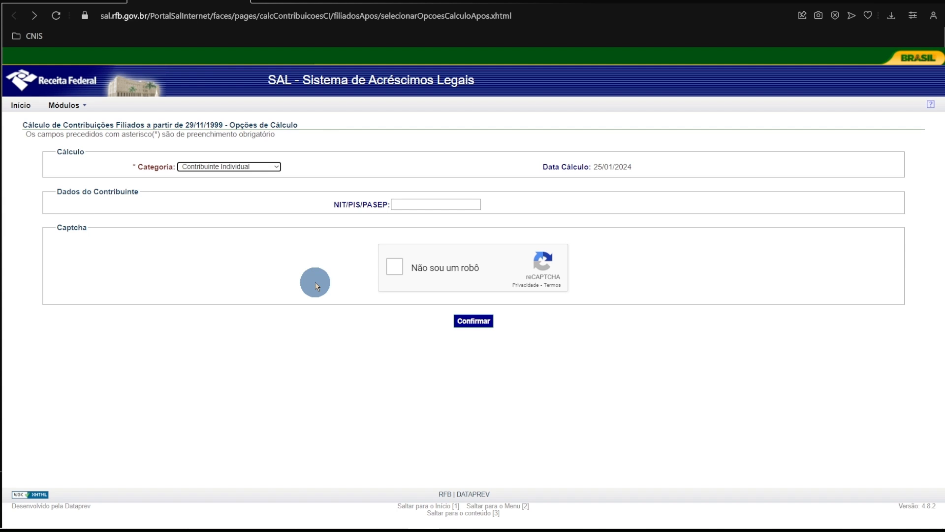
click(20, 106)
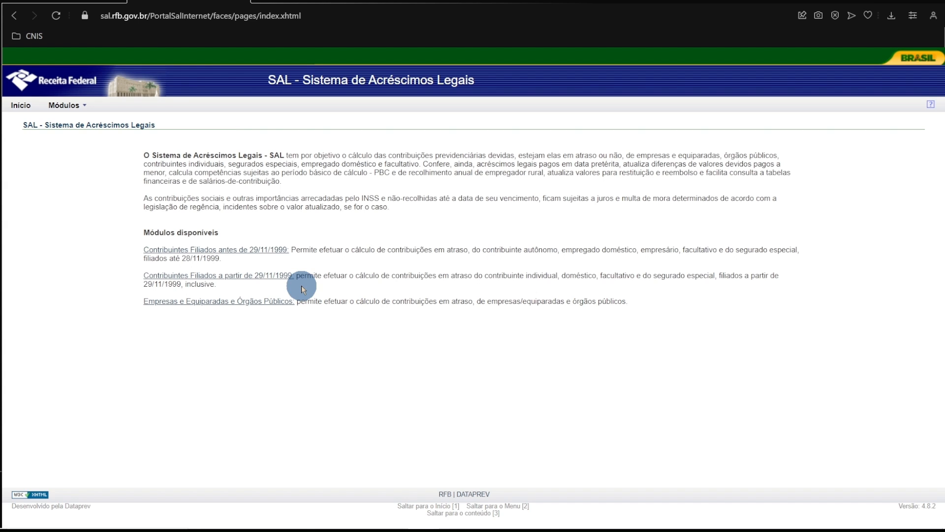
click(272, 278)
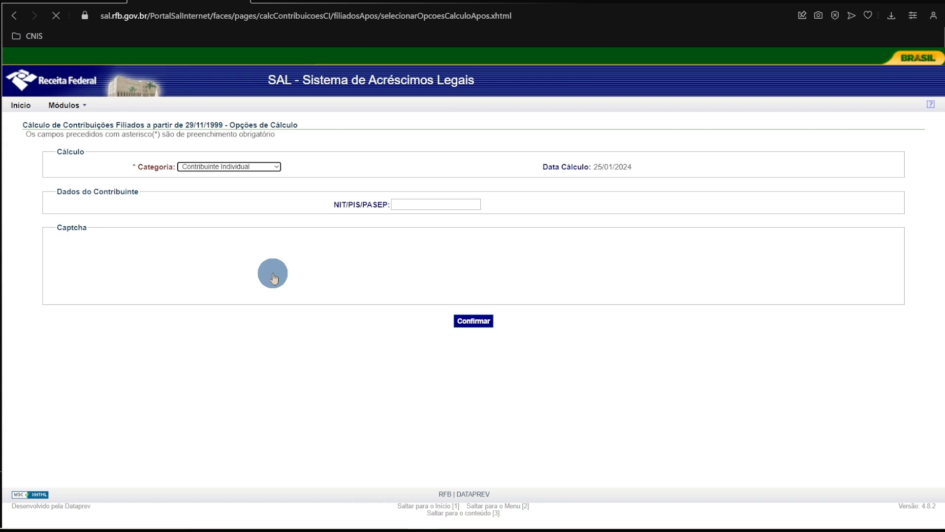
Submit the category Facultativo with the contributor's NIT/PIS/PASEP number and the captcha, and confirm the contributor's registration data.
click(277, 167)
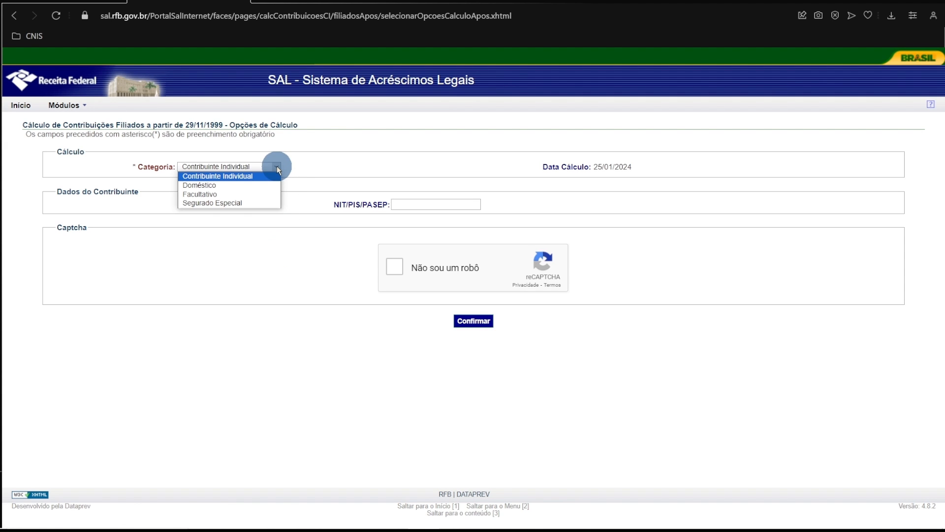
click(268, 193)
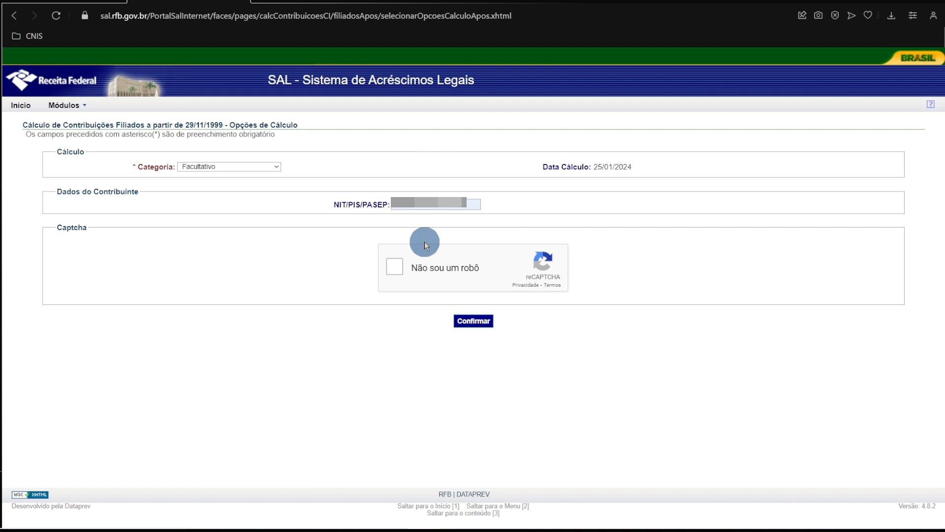
click(398, 266)
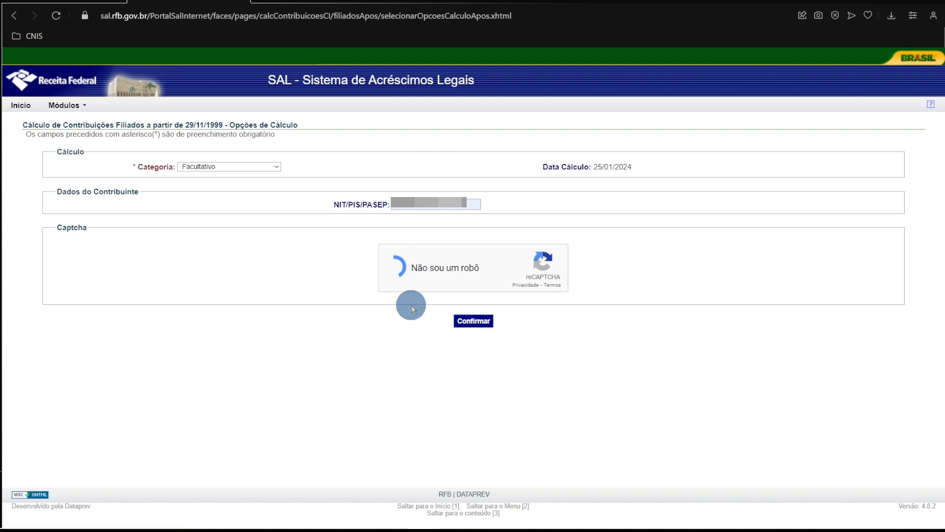
click(464, 329)
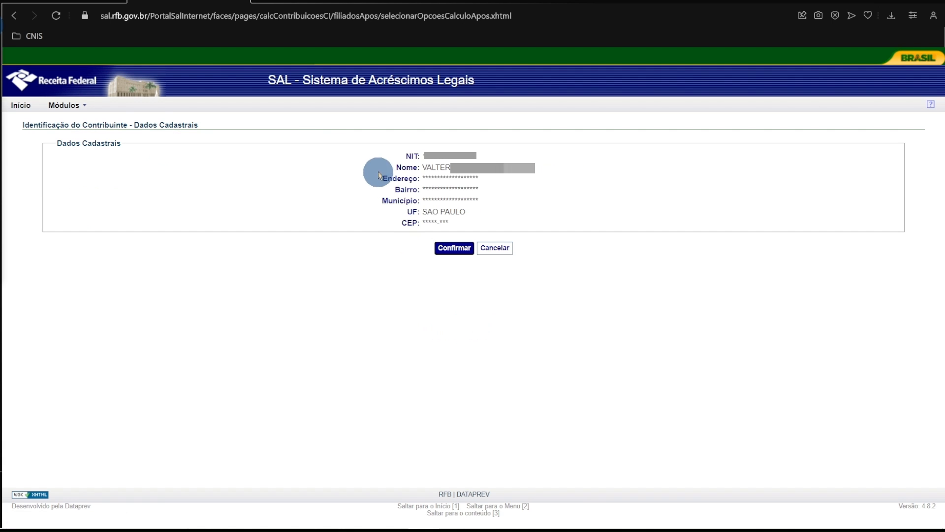
mouse_move(366, 147)
mouse_down()
mouse_move(386, 190)
mouse_move(549, 236)
mouse_up()
click(452, 250)
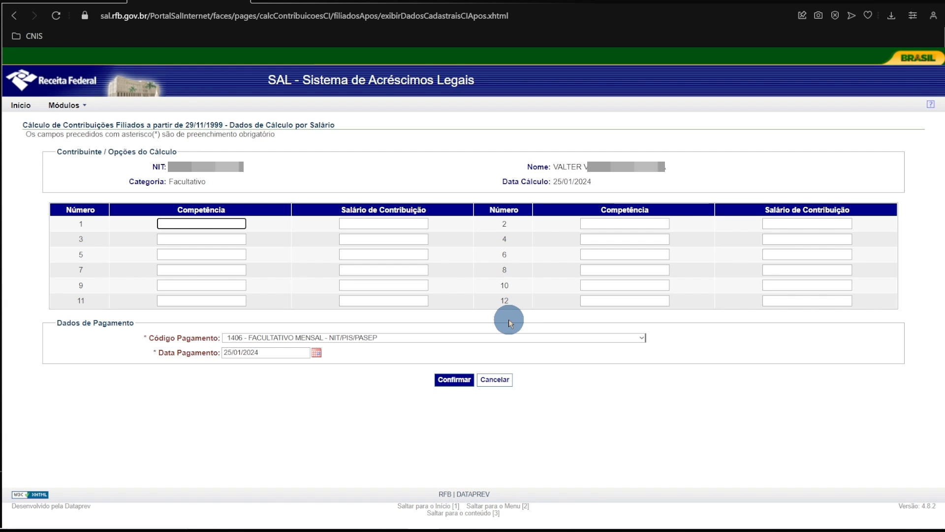
Fill in row 1 with competence 01/2024 and a contribution salary of 1.412,00.
click(225, 224)
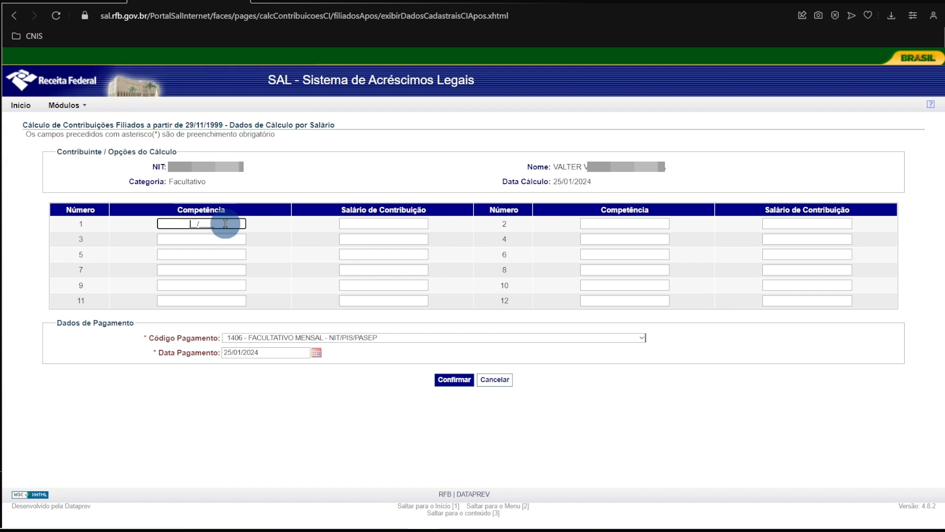
click(213, 249)
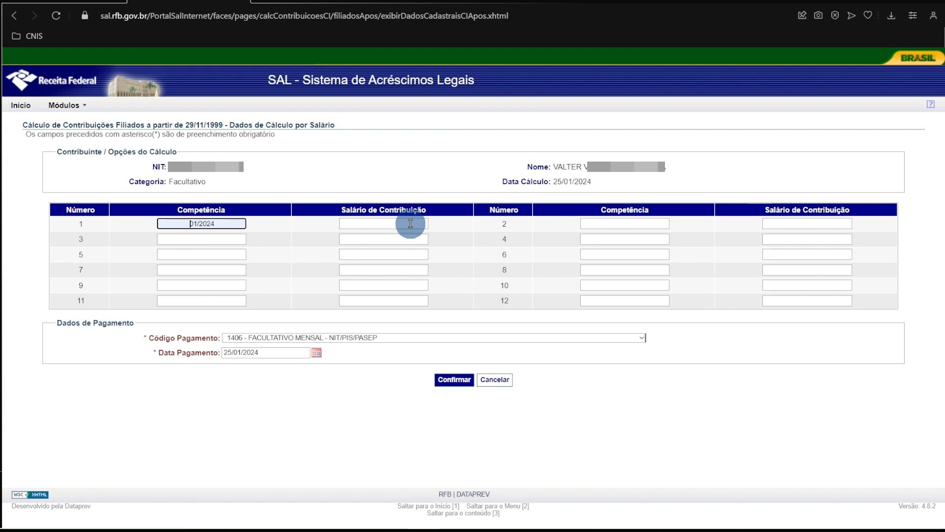
click(410, 223)
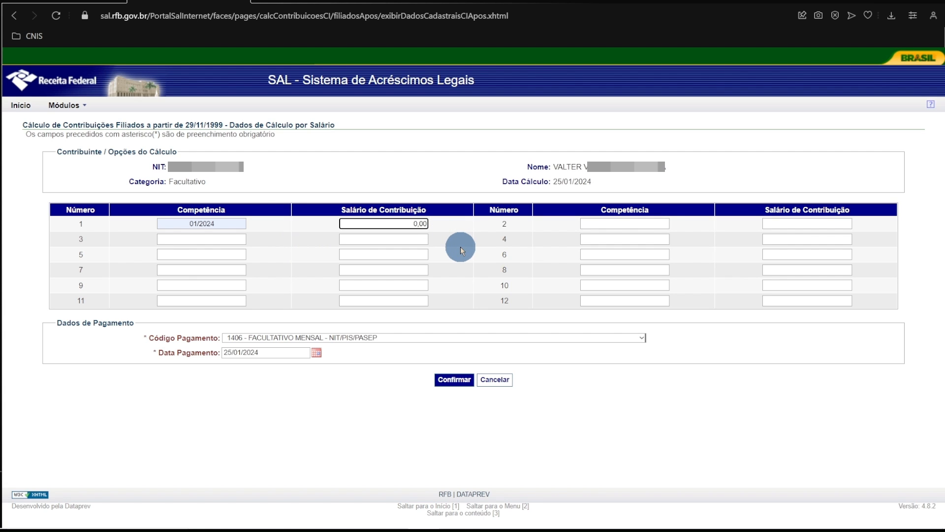
text(1.412,00)
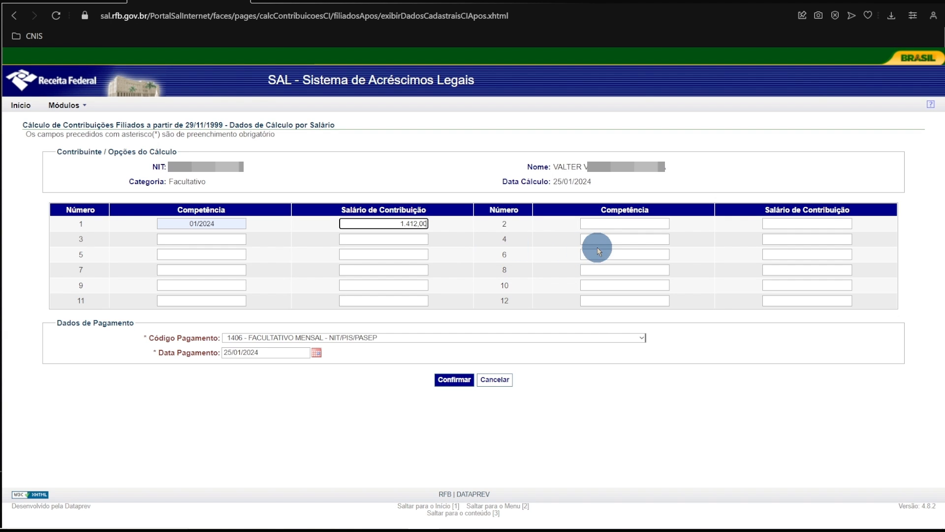
Fill in row 2 with competence 02/2024 and a contribution salary of 1.412,00.
click(640, 221)
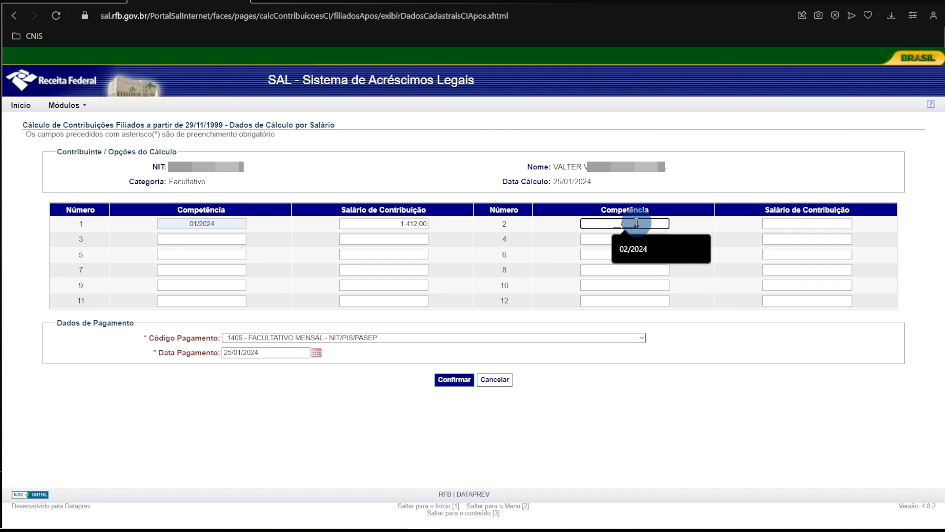
click(642, 250)
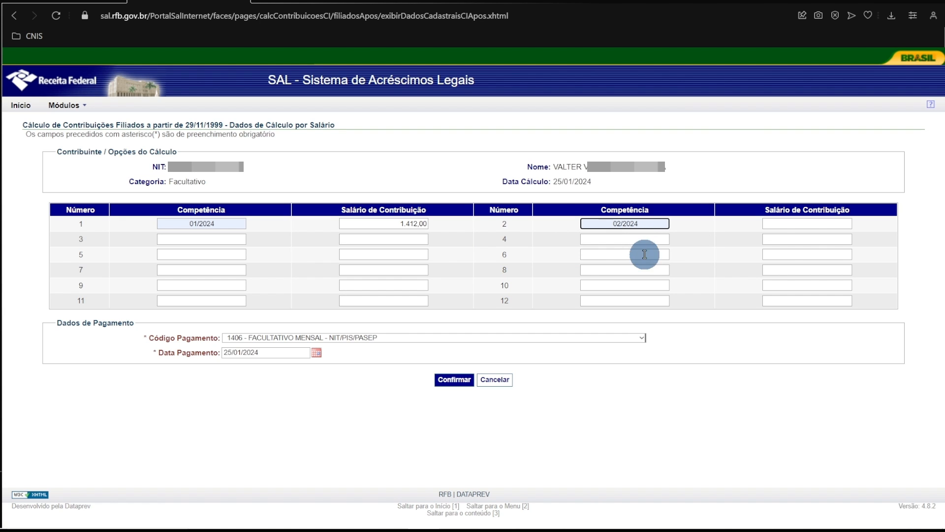
click(817, 225)
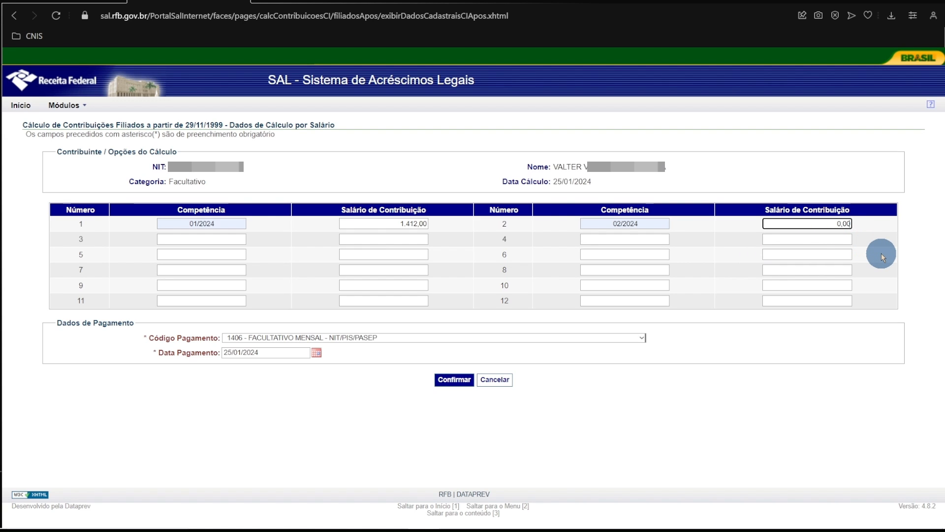
text(1.412,00)
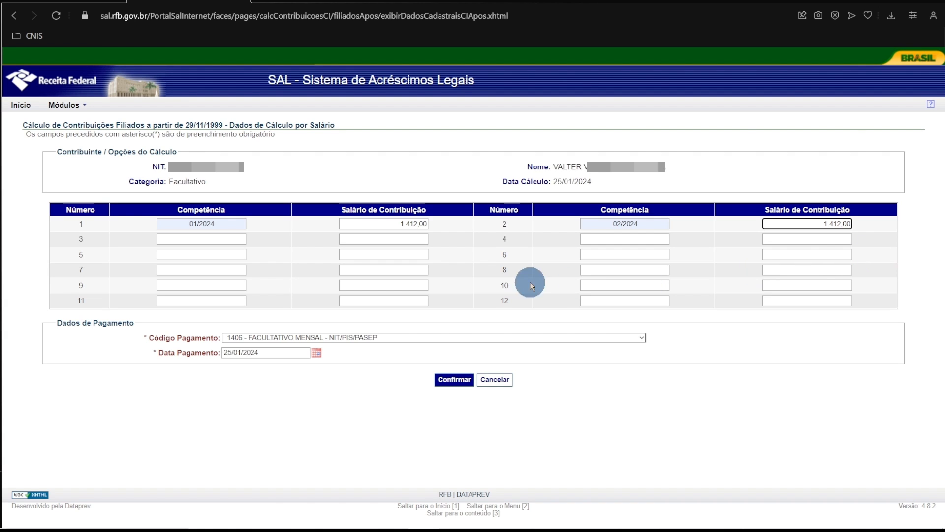
Fill in row 3 with competence 03/2024 and a contribution salary of 1.412,00.
click(238, 240)
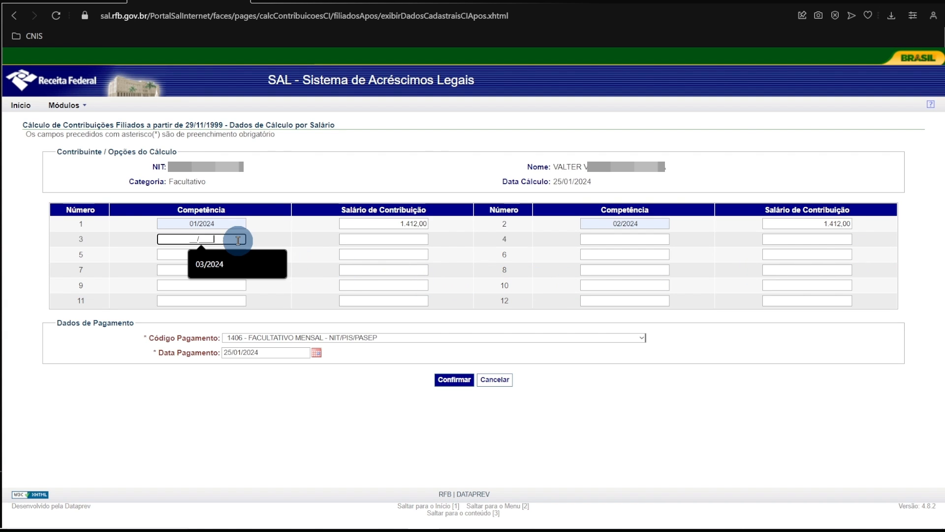
click(219, 268)
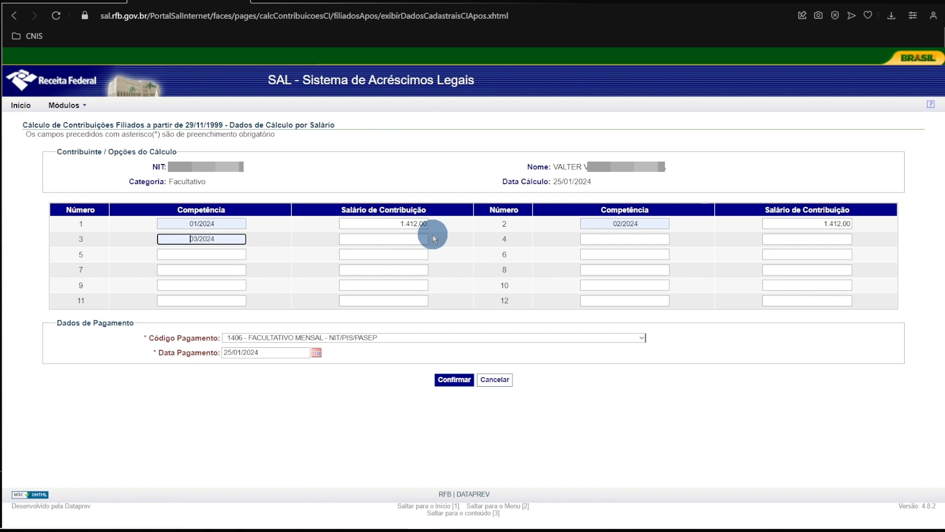
click(413, 239)
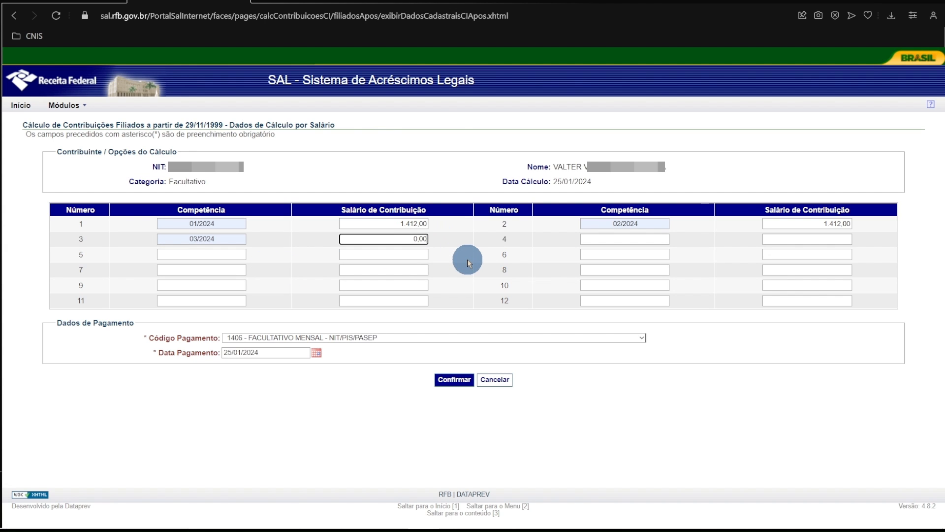
text(1.412,00)
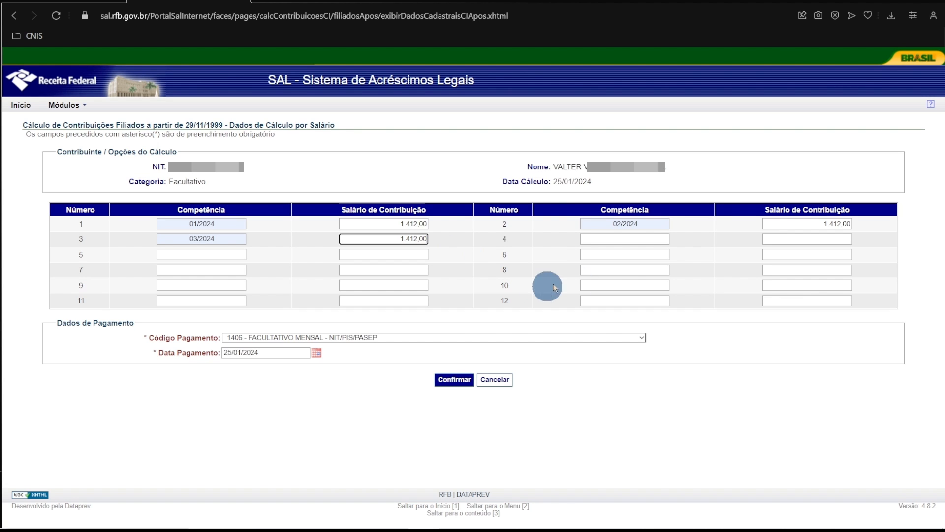
Fill in row 4 with competence 04/2024 and a contribution salary of 1.412,00.
click(653, 239)
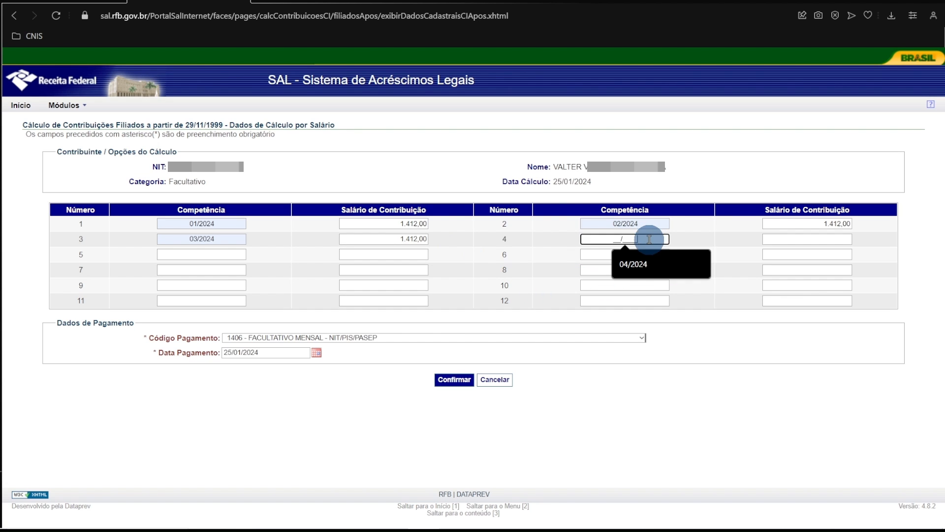
click(653, 265)
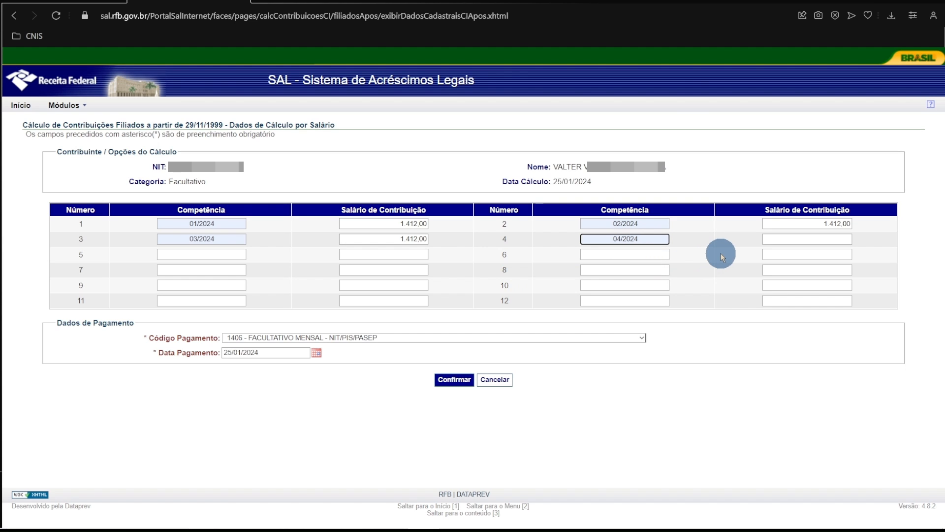
click(837, 239)
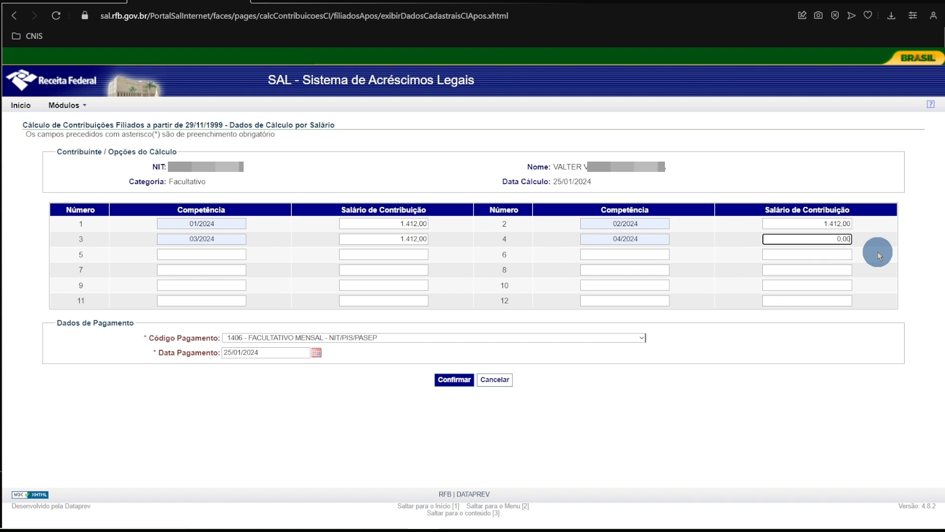
text(141)
text(200)
click(876, 258)
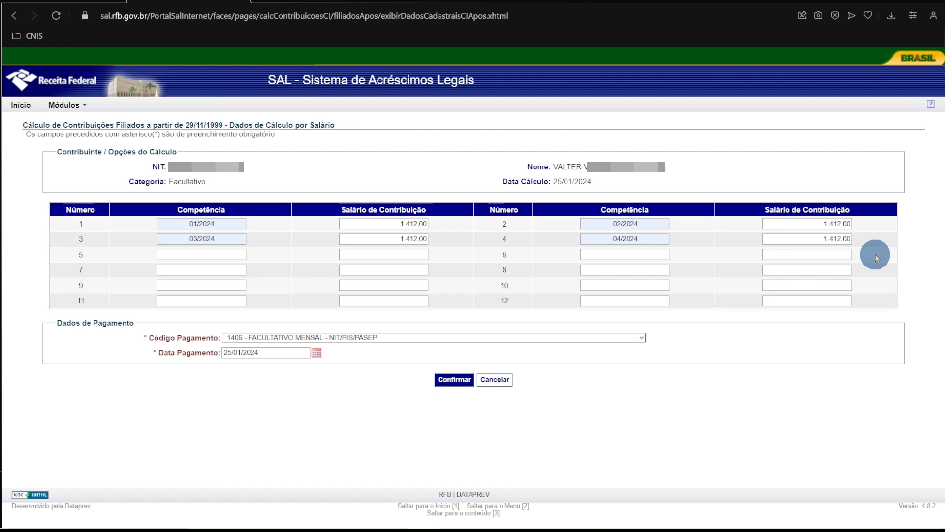
Choose payment code 1406 - Facultativo Mensal - NIT/PIS/PASEP and confirm the calculation data.
click(641, 337)
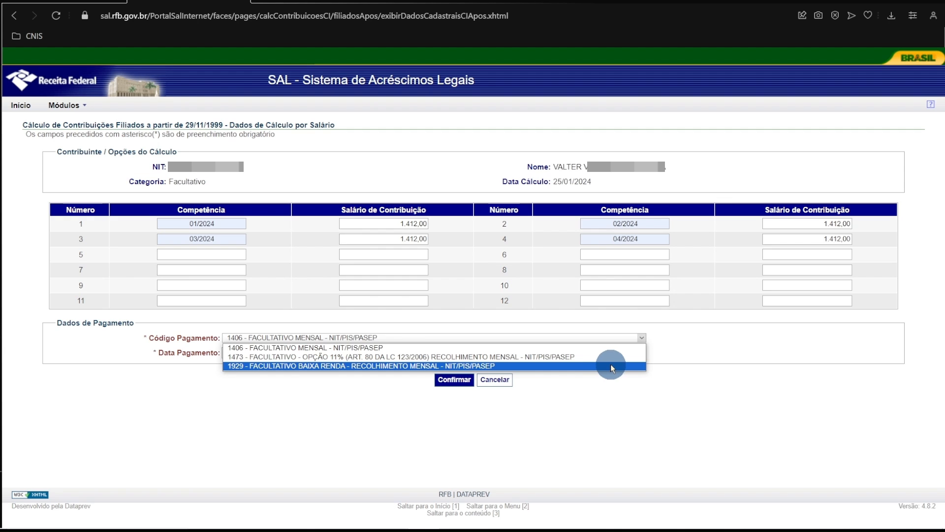
click(595, 348)
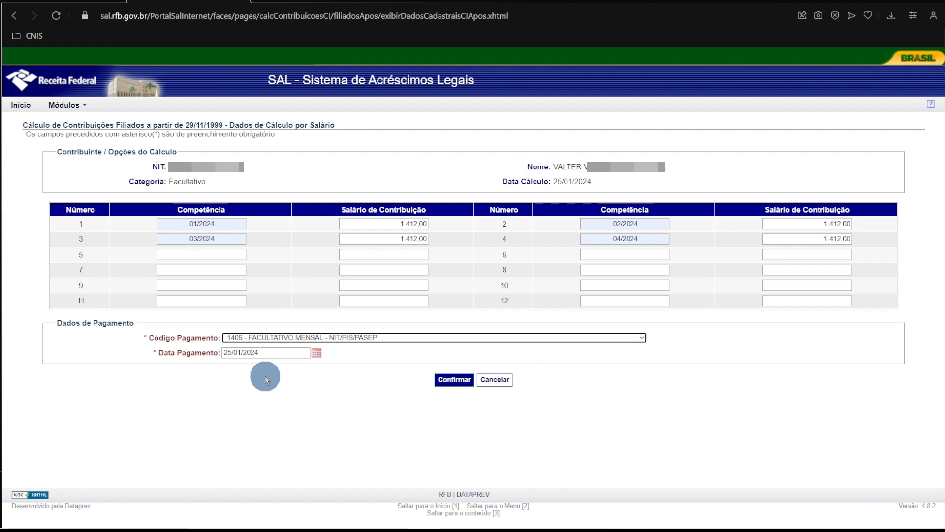
click(454, 380)
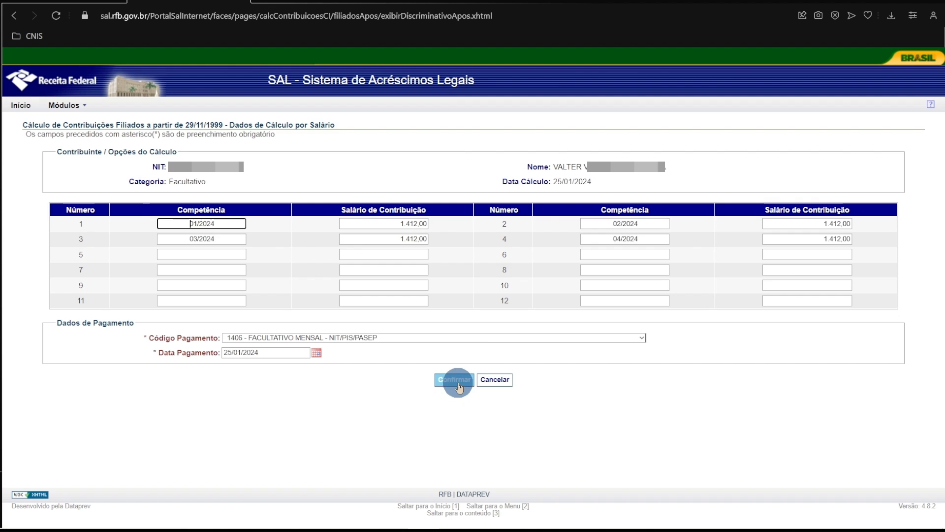
click(454, 380)
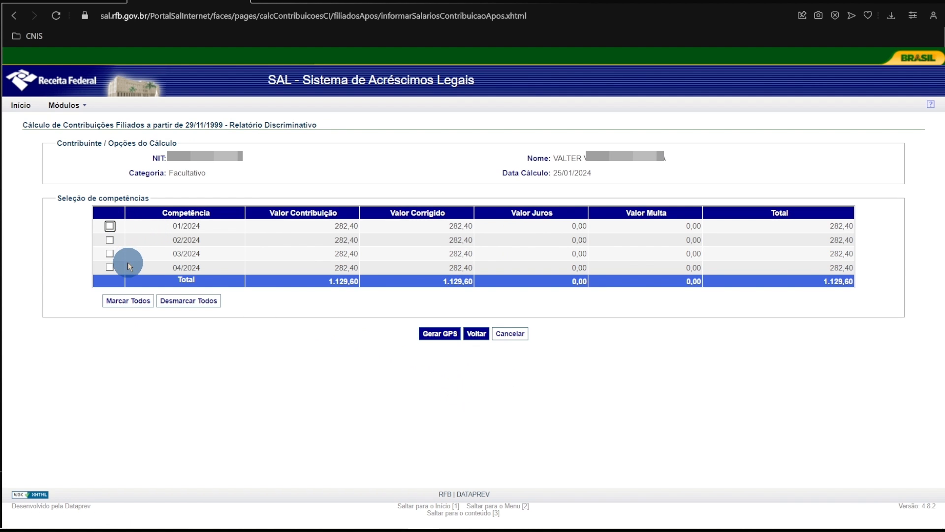
Select all competences in the calculation report and generate one consolidated GPS for them.
click(122, 303)
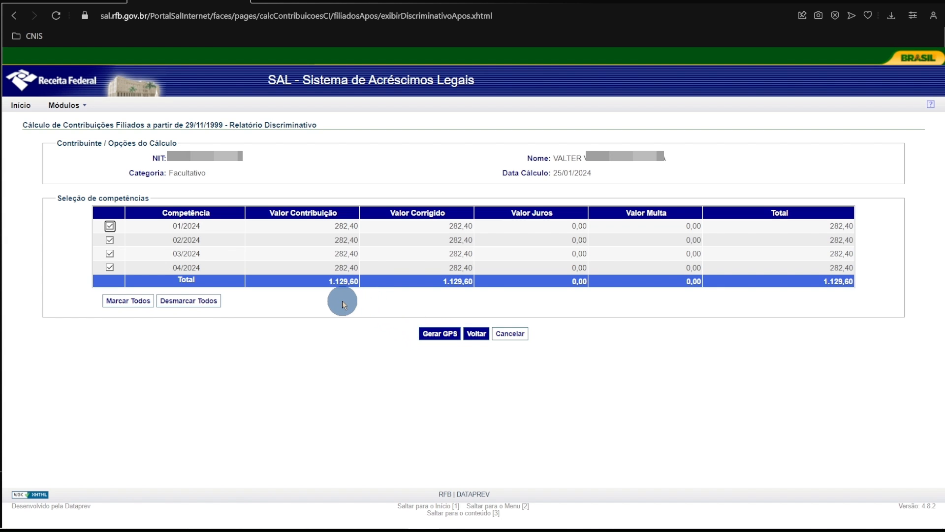
click(438, 333)
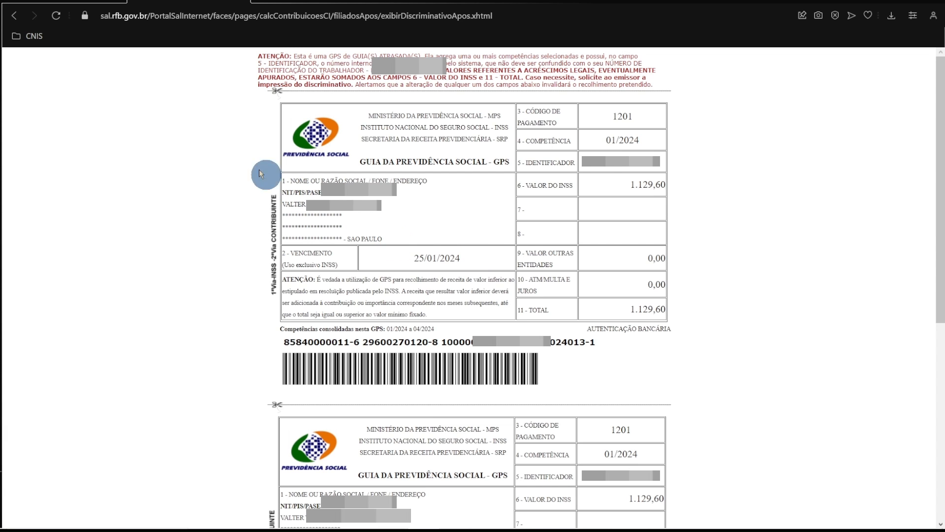
Return to the calculation report, deselect all competences, and generate a GPS for competence 01/2024 only.
click(13, 15)
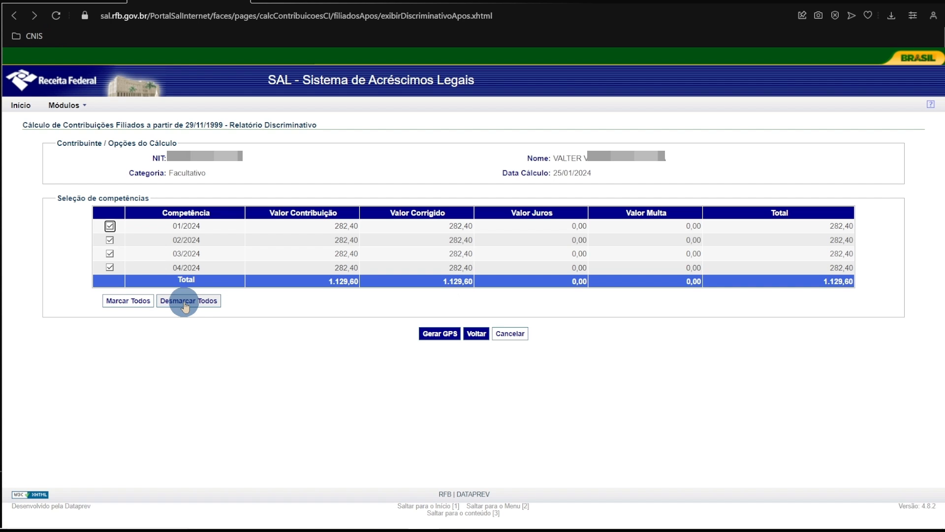
click(185, 306)
click(109, 226)
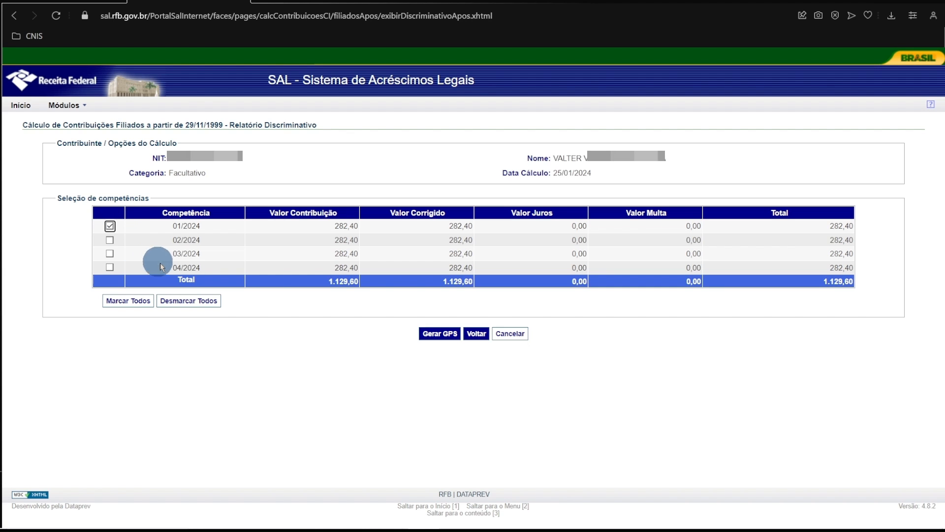
click(438, 337)
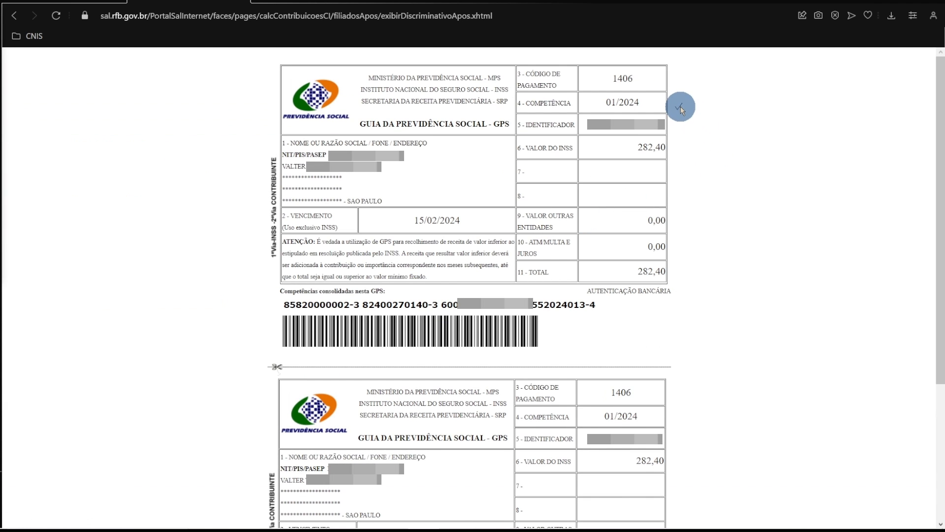
click(685, 149)
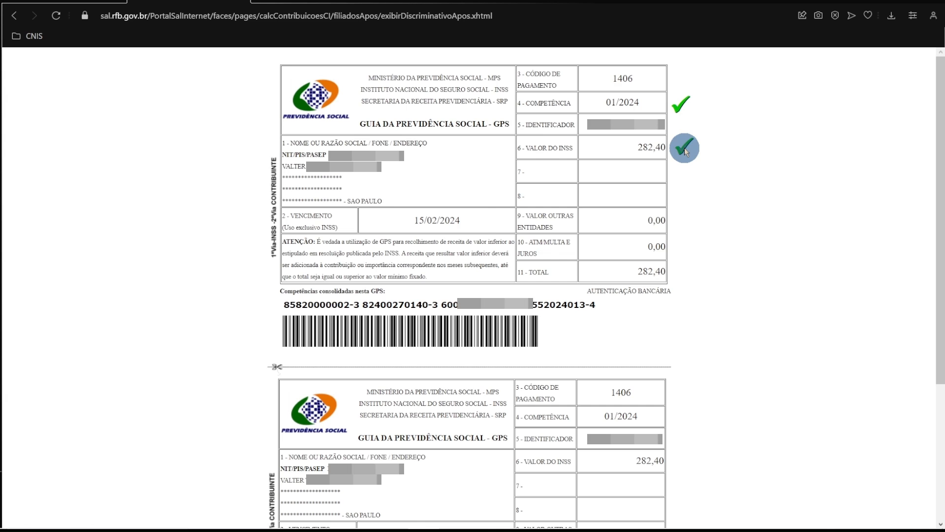
click(477, 220)
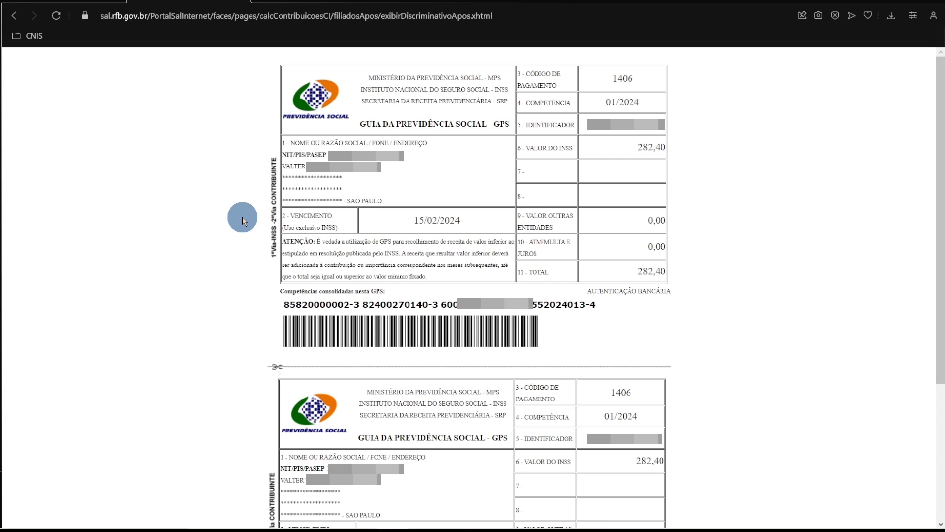
Go back to the calculation report and generate a separate GPS with only competence 02/2024 selected.
click(15, 20)
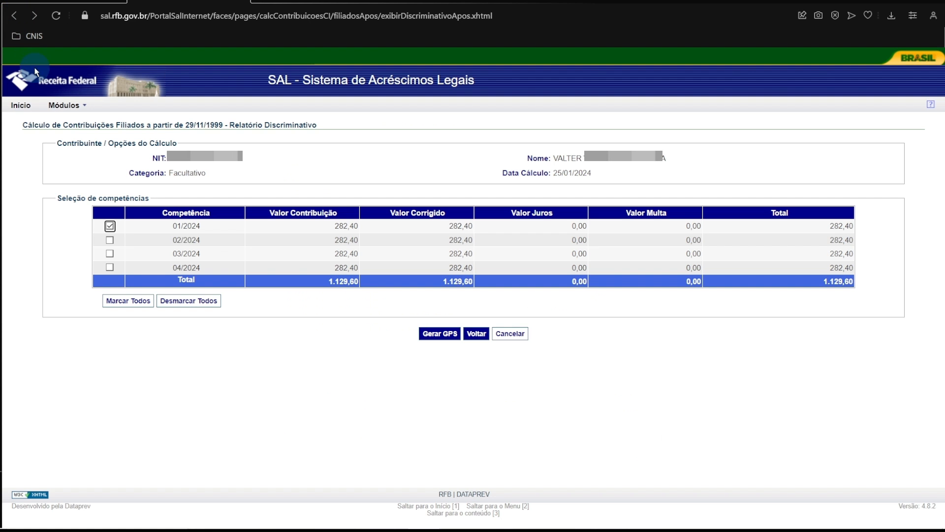
click(110, 240)
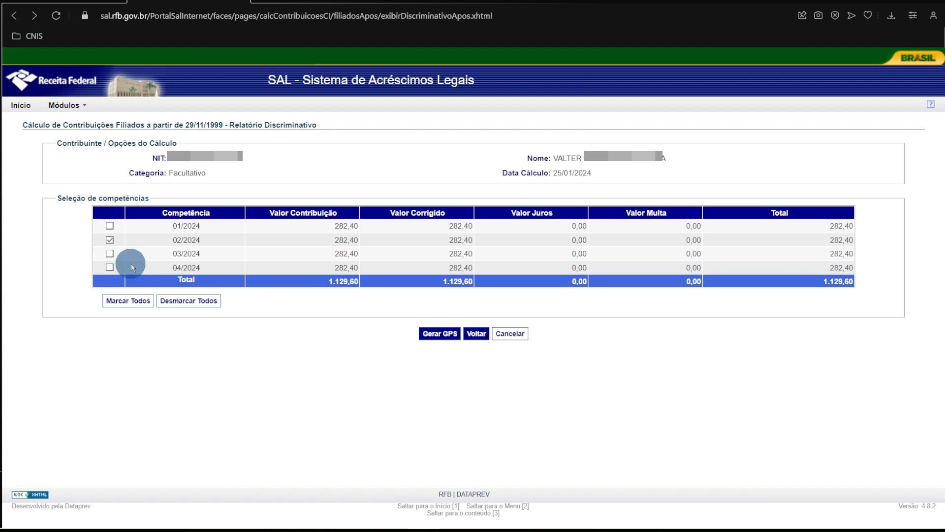
click(440, 338)
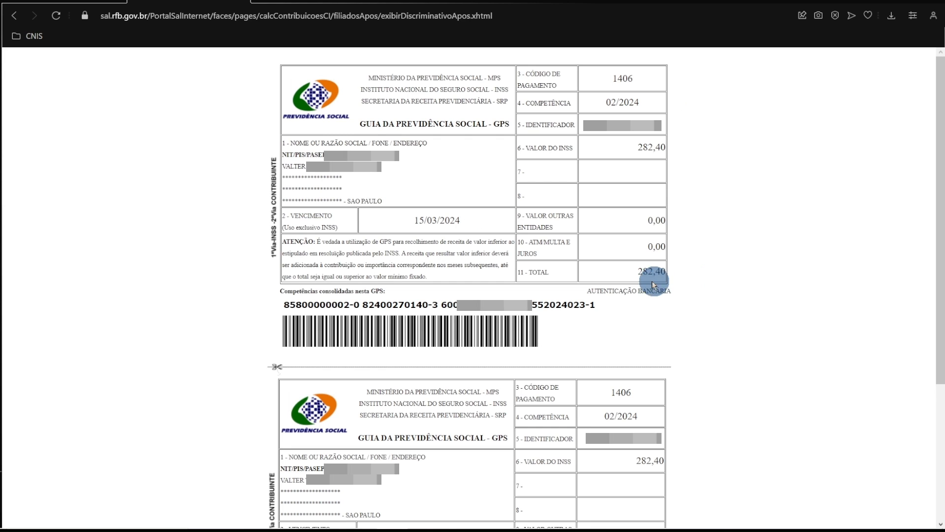
Go back to the calculation report and generate a separate GPS with only competence 03/2024 selected.
click(17, 20)
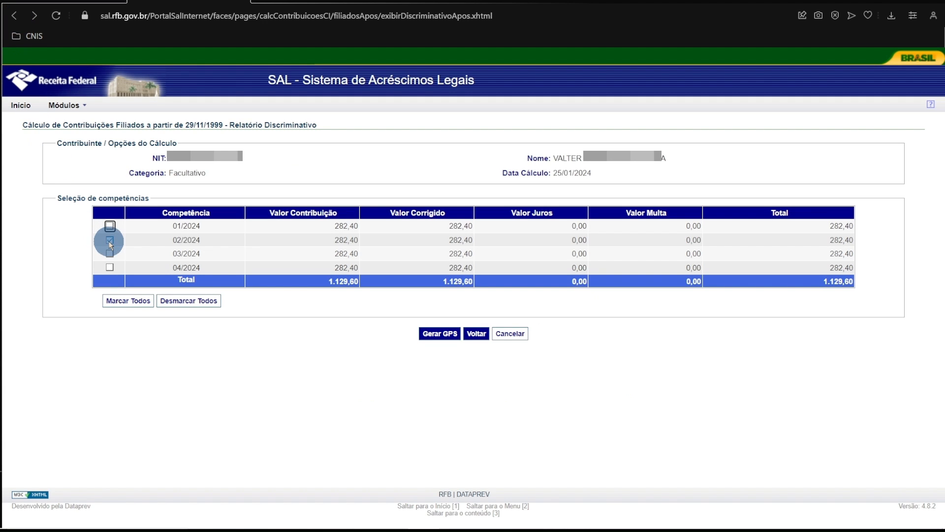
click(109, 241)
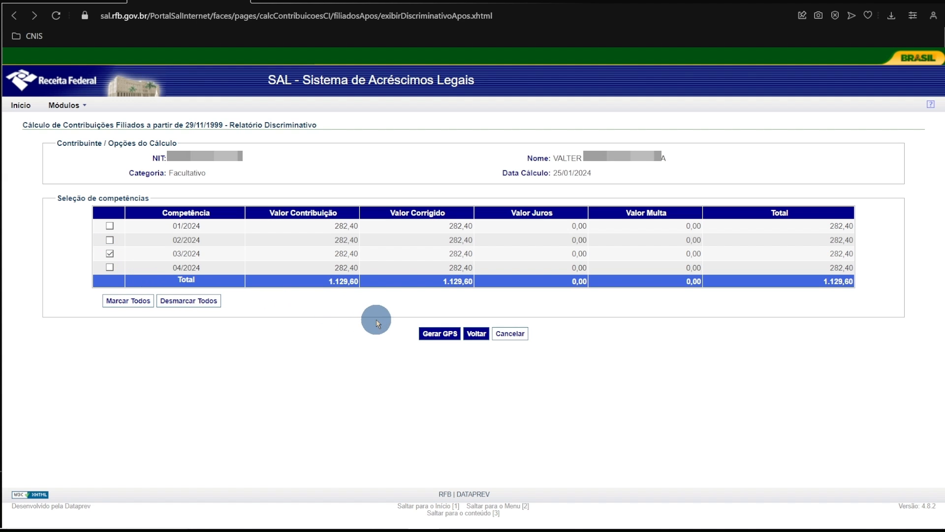
click(439, 336)
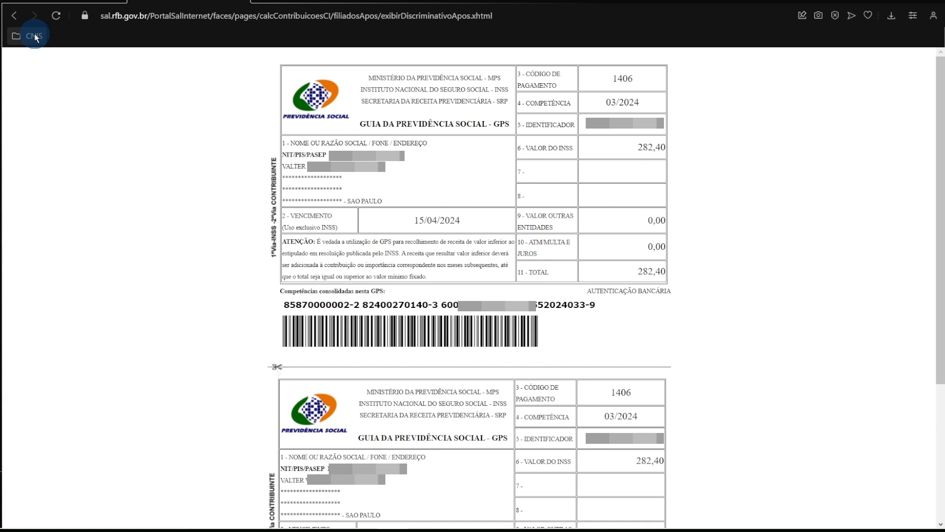
Go back to the calculation report and generate a separate GPS with only competence 04/2024 selected.
click(14, 16)
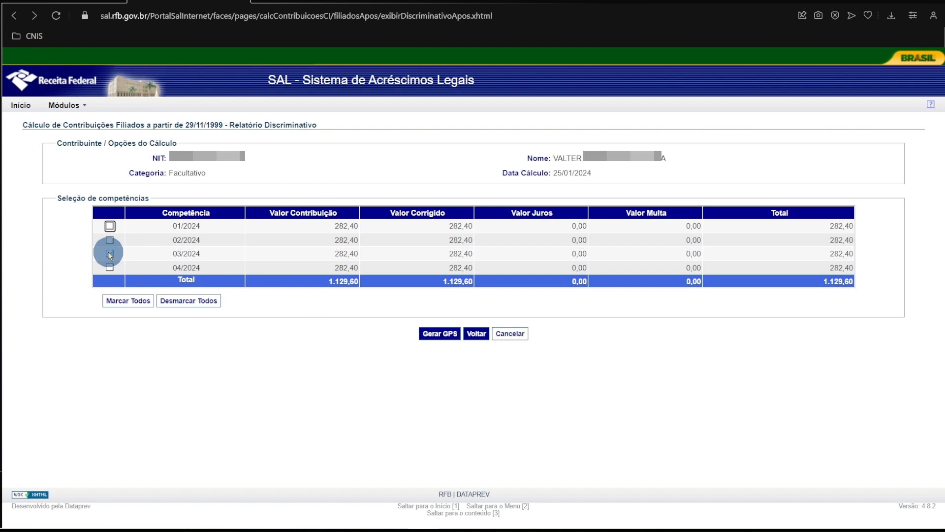
click(110, 253)
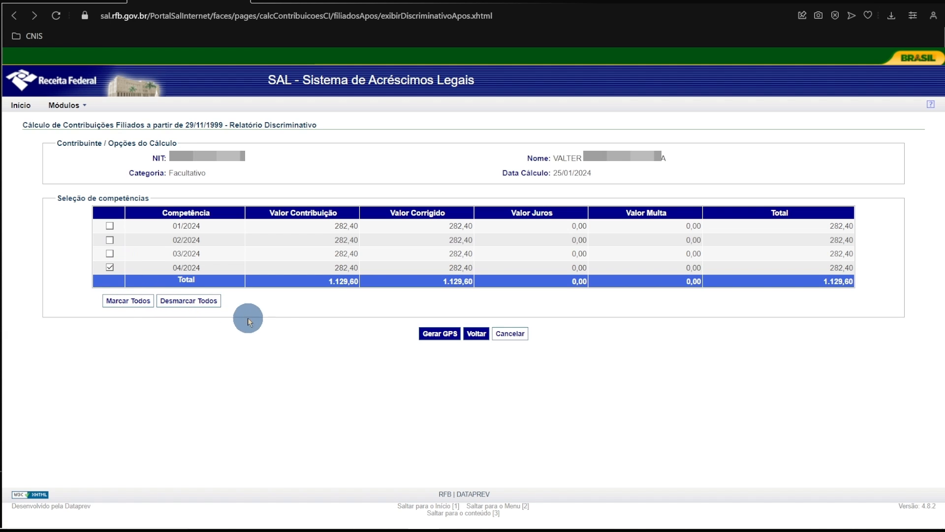
click(440, 334)
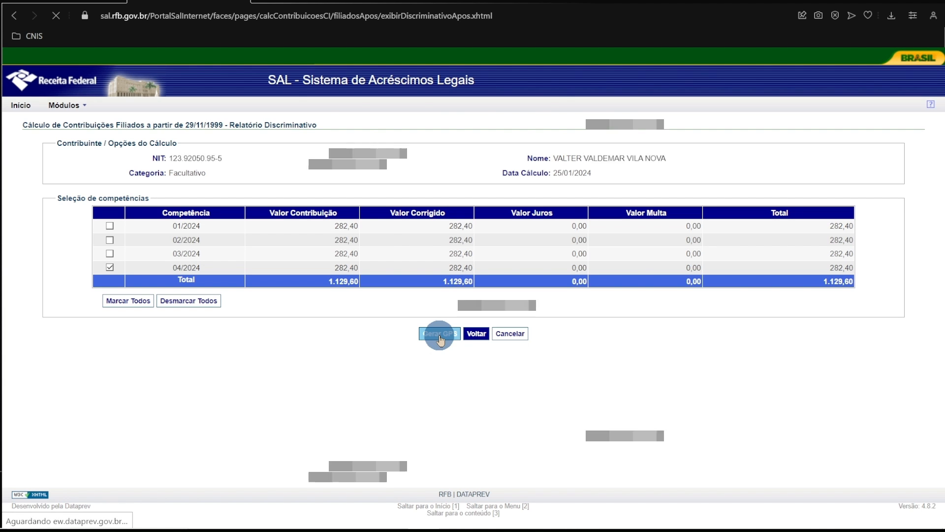